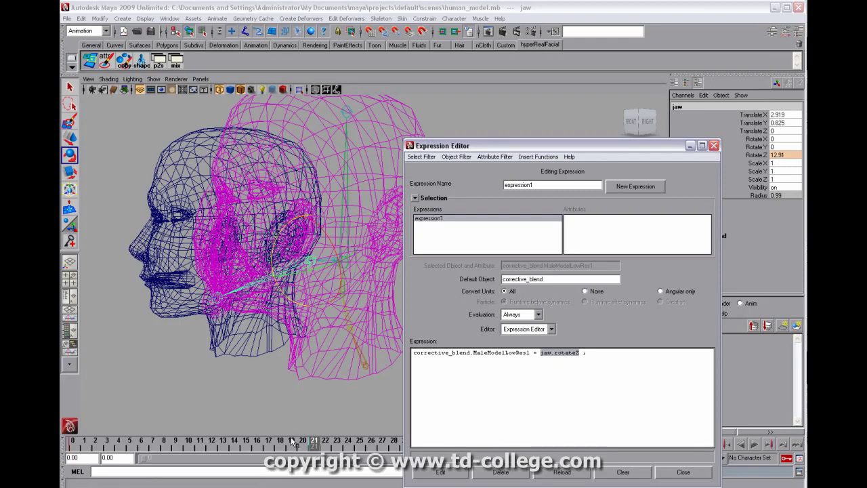
Rotate the jaw joint open and set its Rotate Z to -41.75
drag(293, 442, 315, 443)
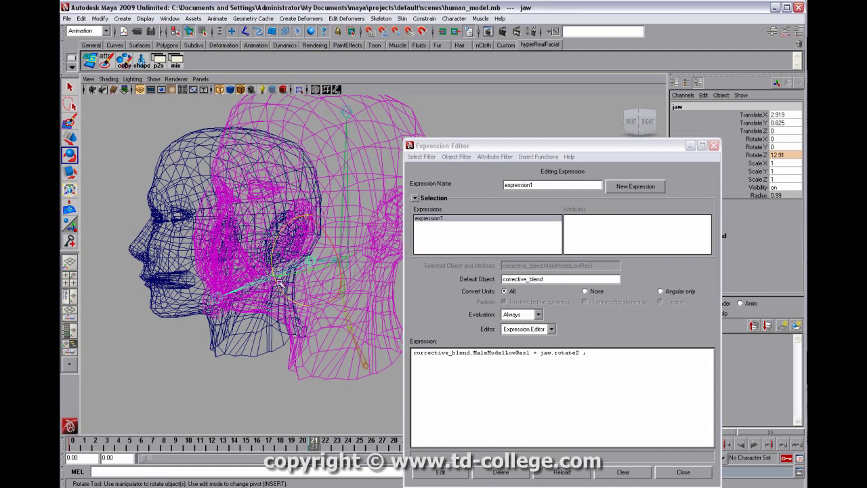
drag(275, 277, 314, 304)
click(781, 155)
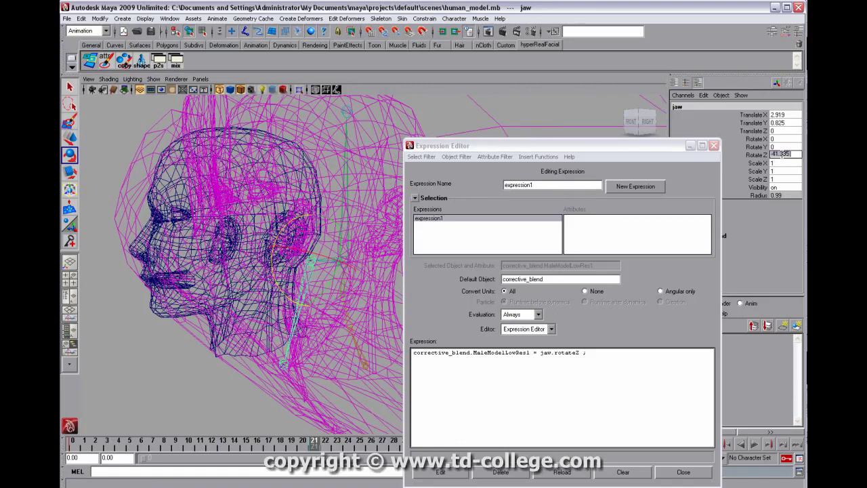
text(-41.75)
key(Return)
Change the right-hand side of expression1 to (jaw.rotateZ * -1.0) and apply the edit
alt+drag(329, 244, 301, 227)
double_click(542, 353)
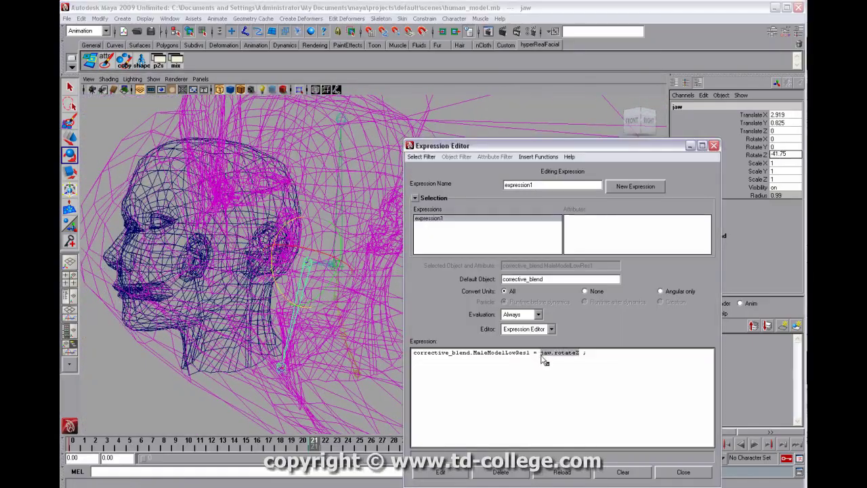
click(543, 357)
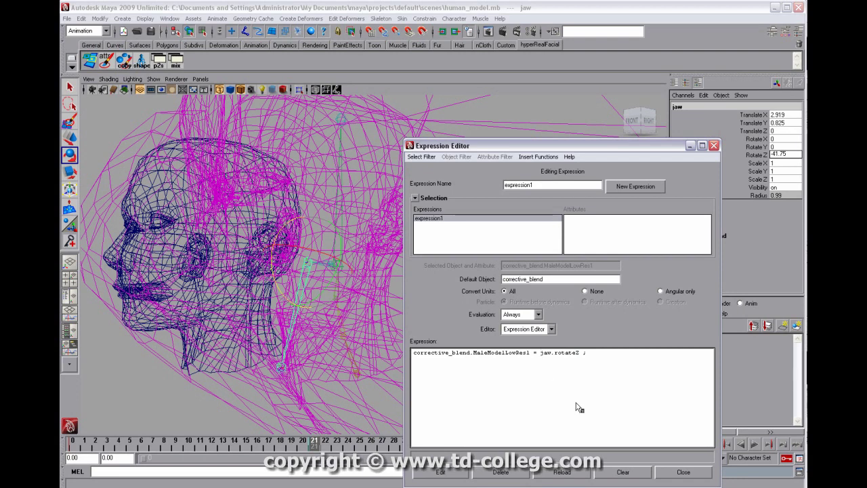
drag(672, 149, 600, 152)
click(704, 236)
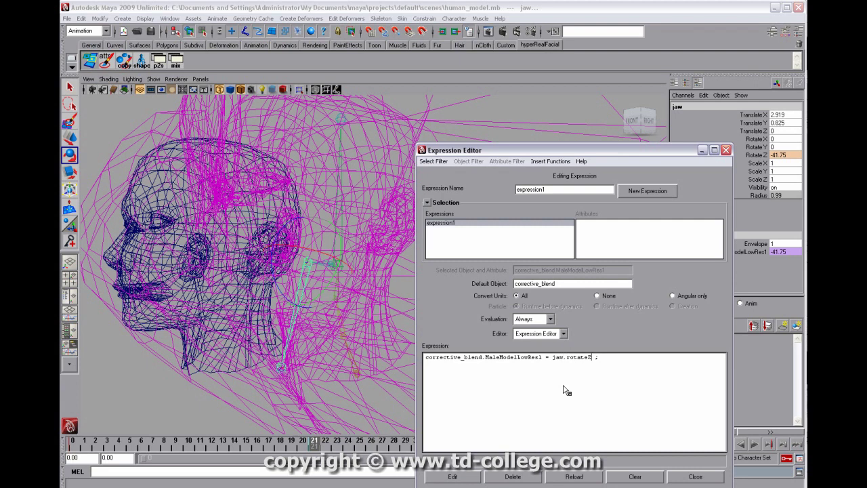
text())
click(553, 357)
text(()
key(KP_Enter)
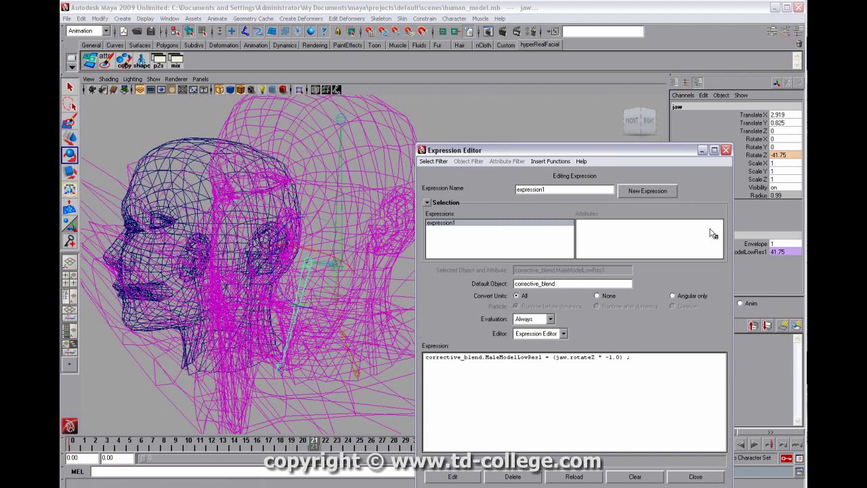
Compare the jaw's Rotate Z with the blend weight and insert the smoothstep() curve function before the (jaw.rotateZ * -1.0) term
click(786, 154)
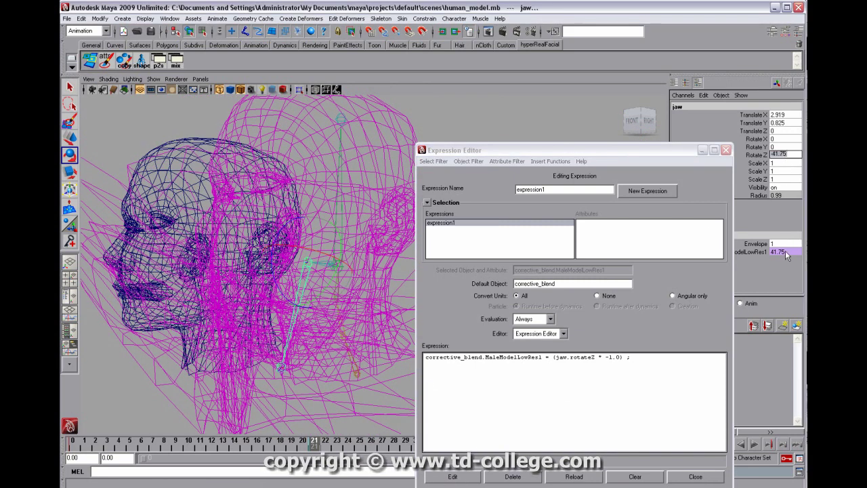
click(784, 251)
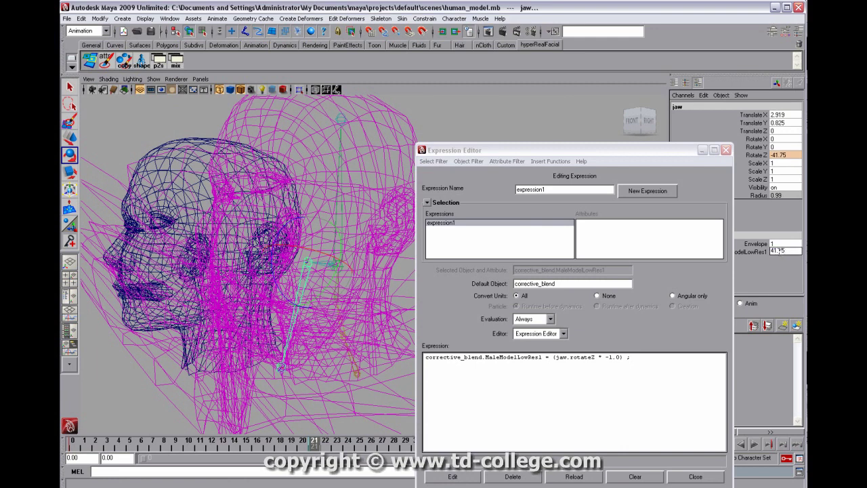
click(651, 364)
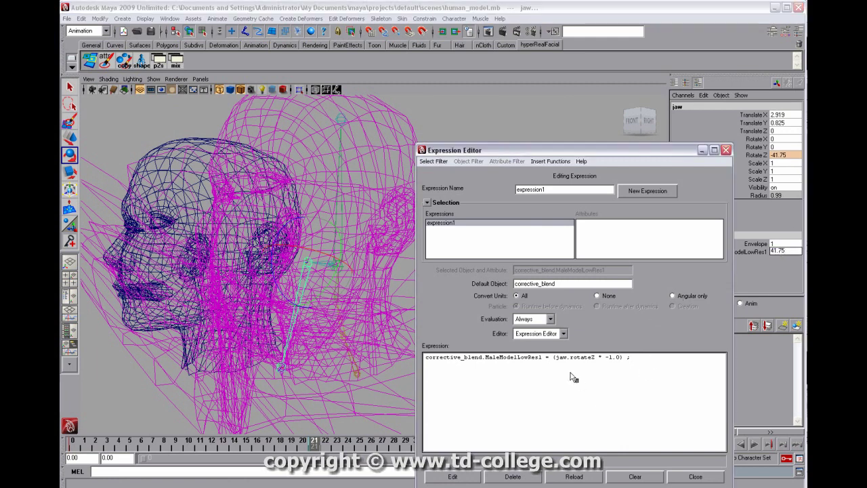
click(553, 359)
click(550, 161)
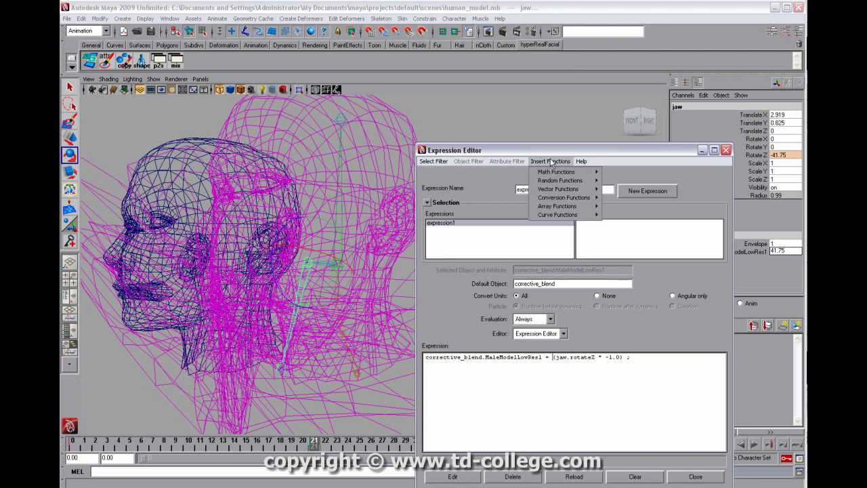
mouse_move(555, 174)
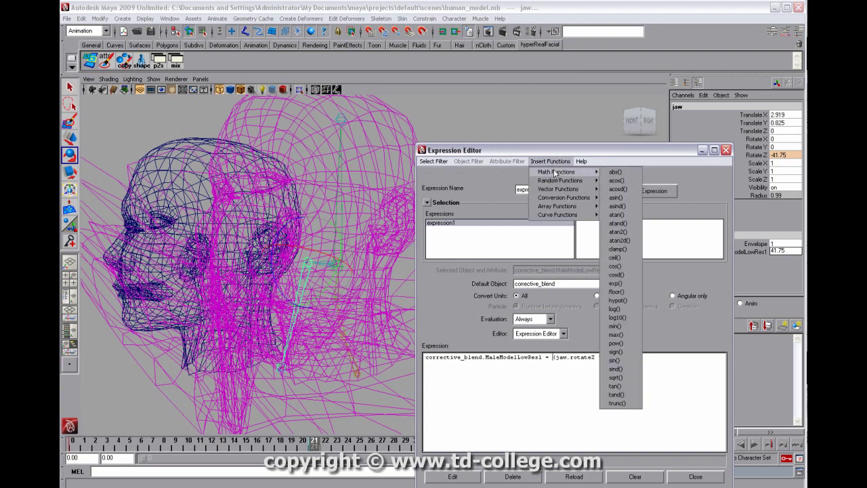
mouse_move(554, 207)
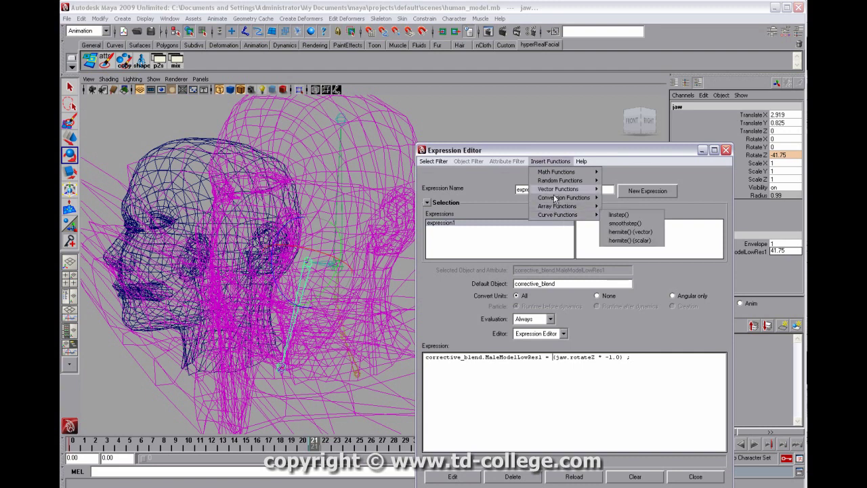
mouse_move(554, 190)
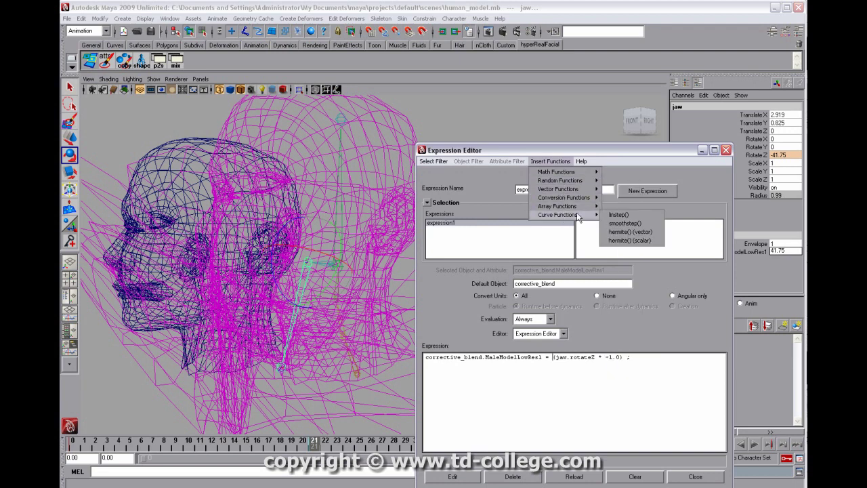
click(629, 223)
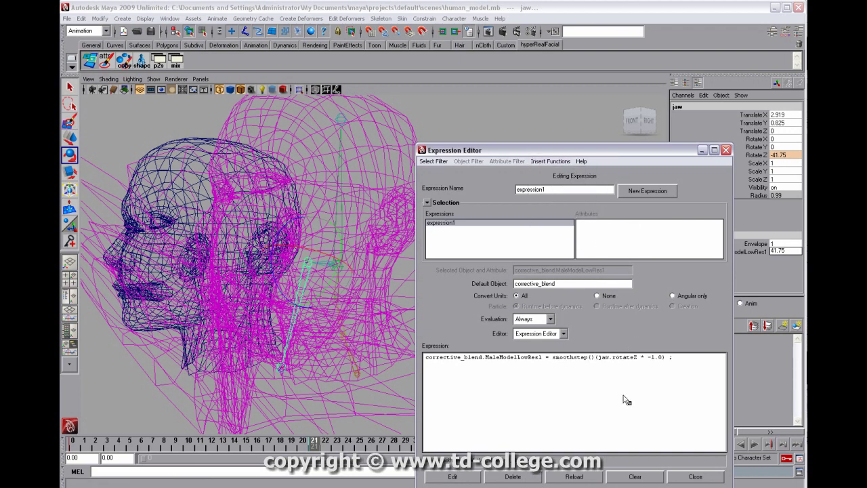
Move the (jaw.rotateZ * -1.0) term inside the smoothstep parentheses and precede it with the arguments 0 and 41.75
click(597, 357)
drag(596, 357, 552, 357)
click(443, 461)
drag(600, 357, 669, 360)
key(ctrl+x)
key(ctrl+v)
text(0, 41.75,)
Tidy the spacing before the closing semicolon of the smoothstep expression and apply the edit
click(605, 357)
drag(605, 357, 623, 356)
click(631, 357)
drag(631, 357, 722, 357)
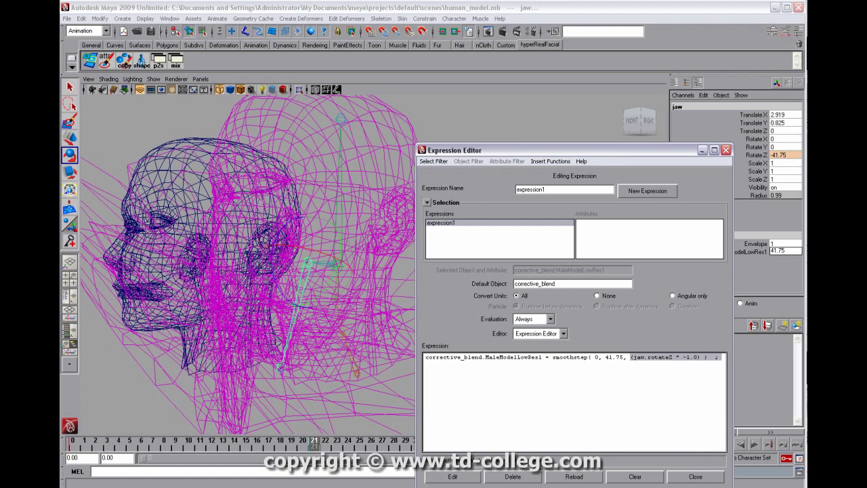
click(718, 357)
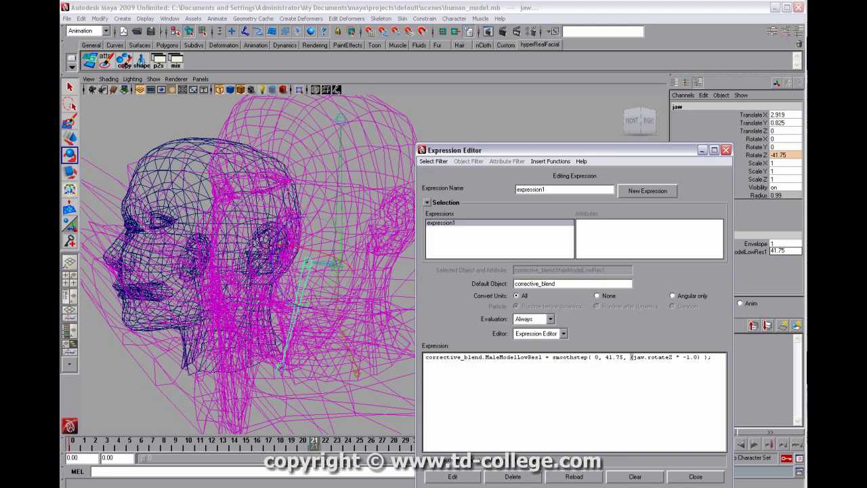
drag(631, 357, 703, 357)
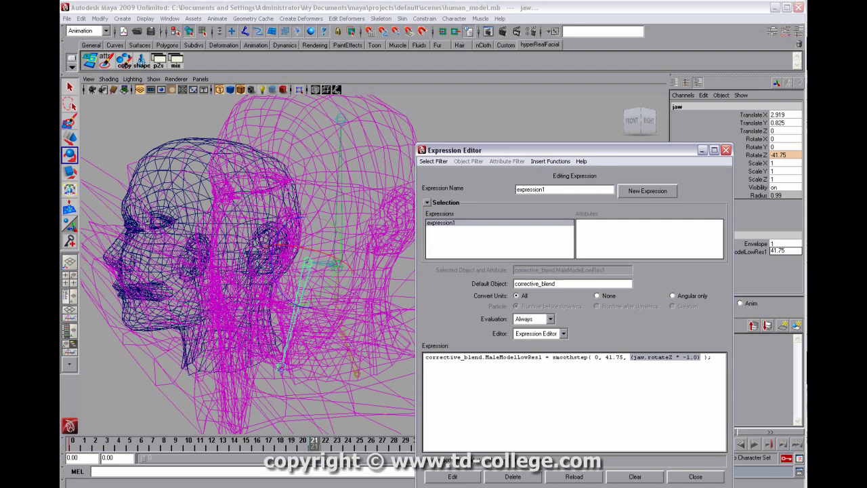
click(461, 476)
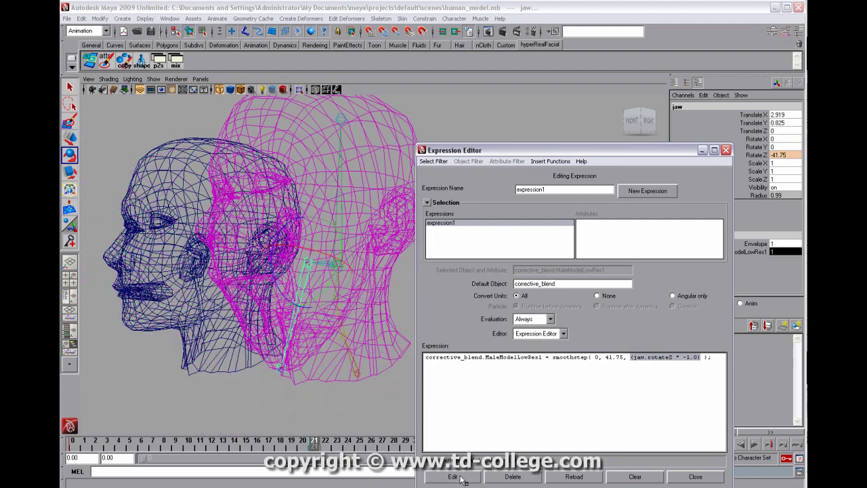
Display the heads shaded and test the corrective blend by rotating the jaw closed to a Rotate Z of about -0.3
alt+drag(281, 315, 359, 316)
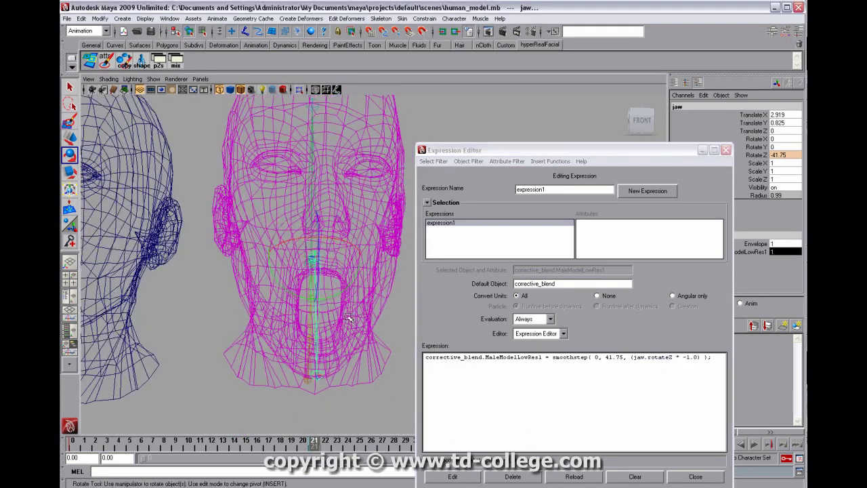
alt+right_drag(359, 316, 332, 316)
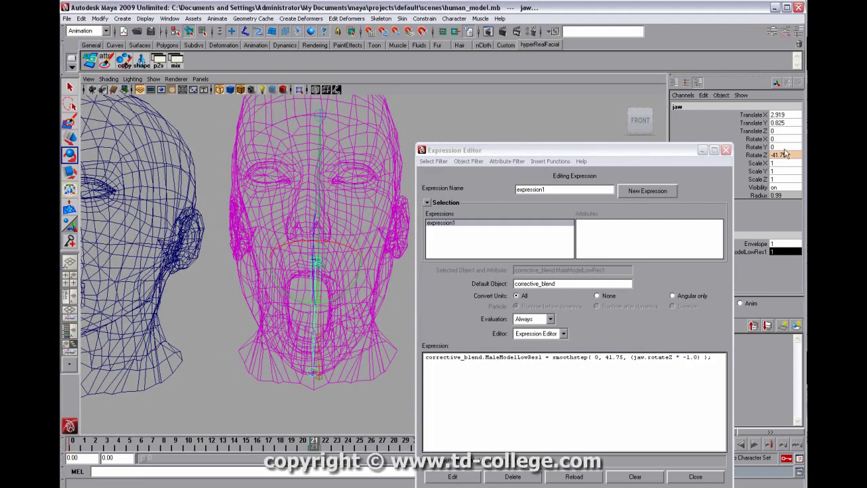
click(753, 251)
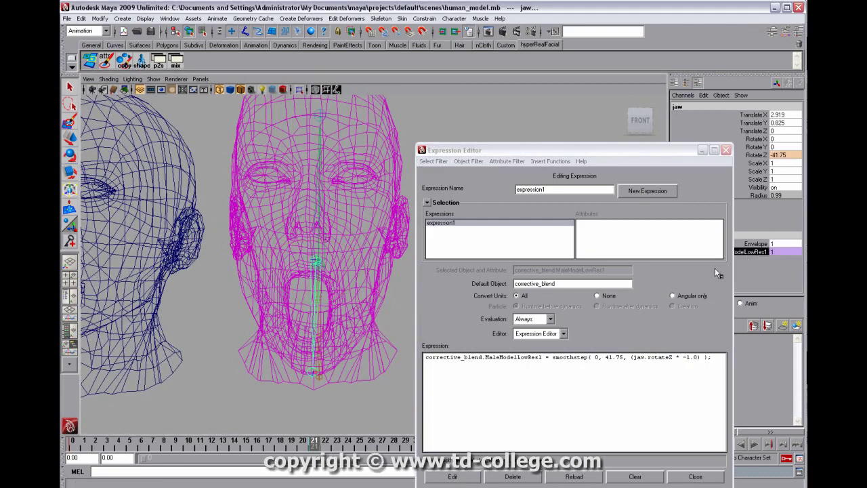
alt+middle_drag(324, 291, 330, 309)
key(5)
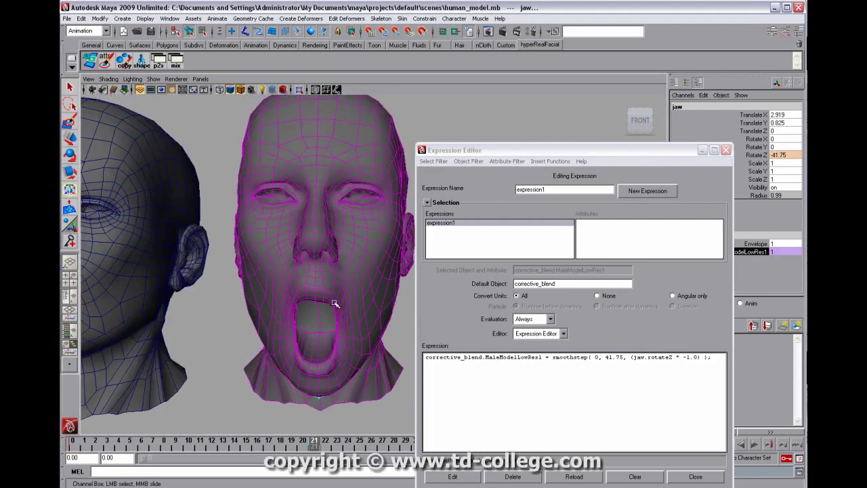
key(e)
mouse_move(333, 300)
alt+mouse_down()
mouse_move(300, 300)
mouse_move(296, 256)
mouse_move(298, 295)
mouse_move(300, 256)
mouse_move(348, 276)
alt+mouse_up()
alt+right_drag(349, 276, 305, 276)
alt+drag(305, 276, 288, 274)
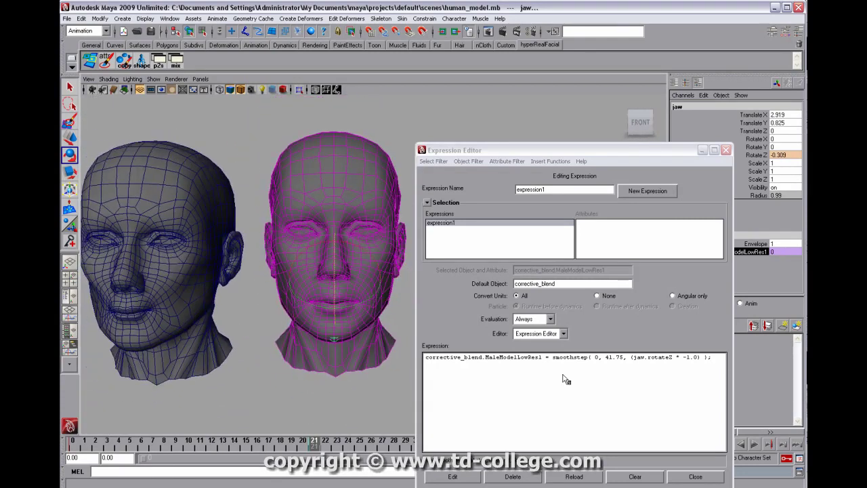
Widen the Expression Editor and examine the insertable math, random and vector functions and the syntax of smoothstep
click(671, 361)
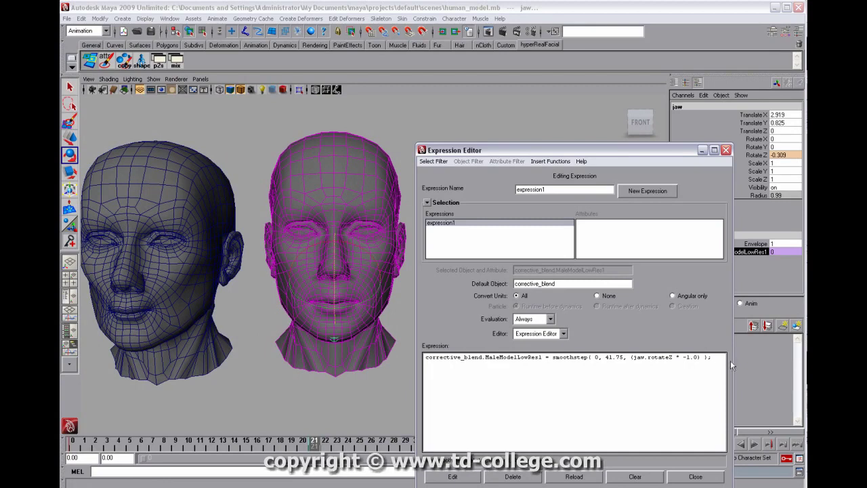
drag(733, 360, 758, 360)
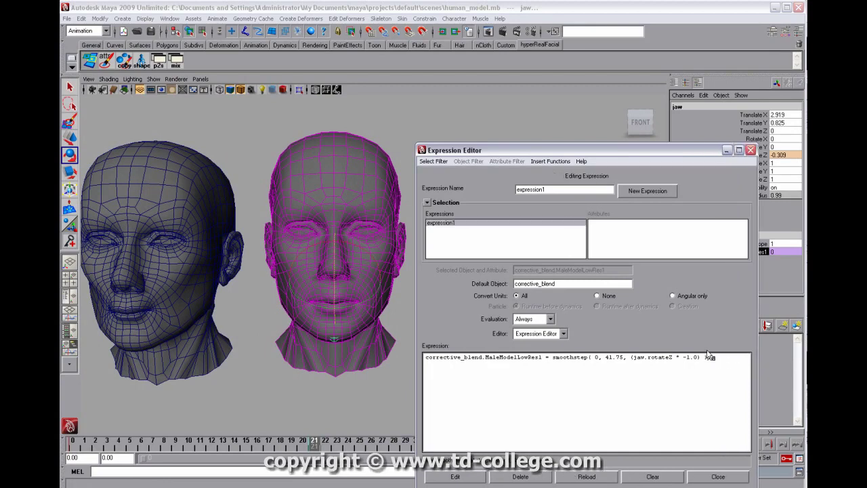
click(550, 161)
mouse_move(557, 171)
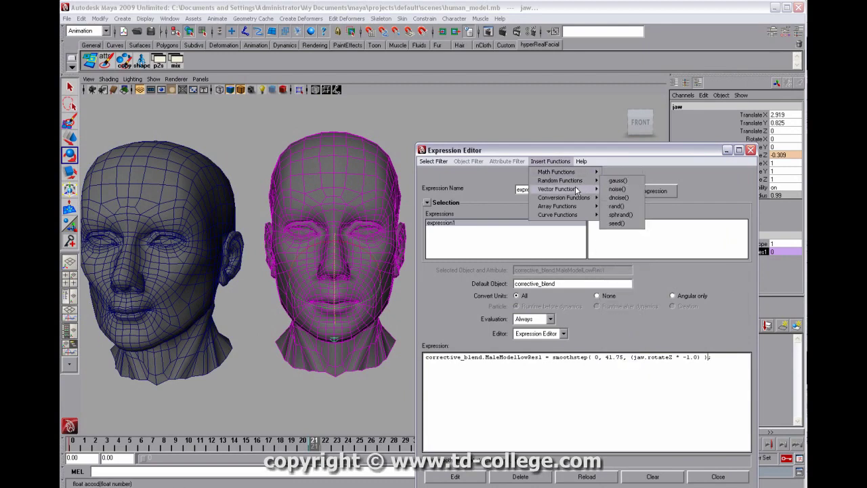
mouse_move(576, 188)
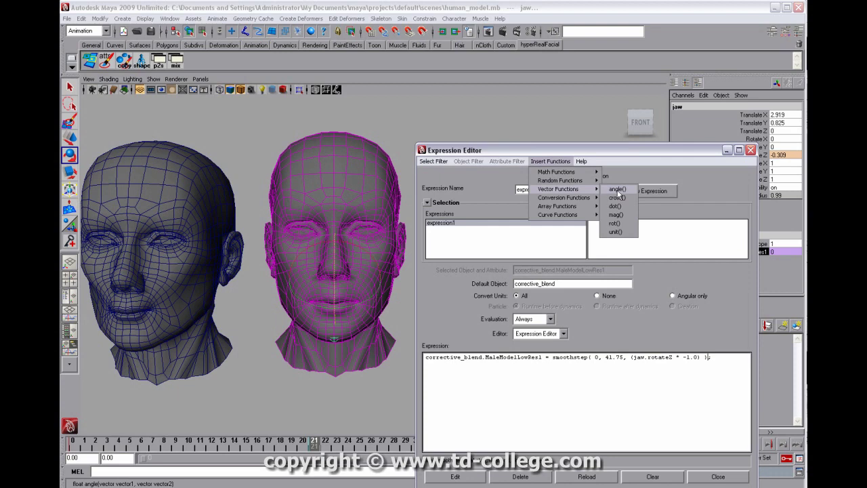
click(716, 363)
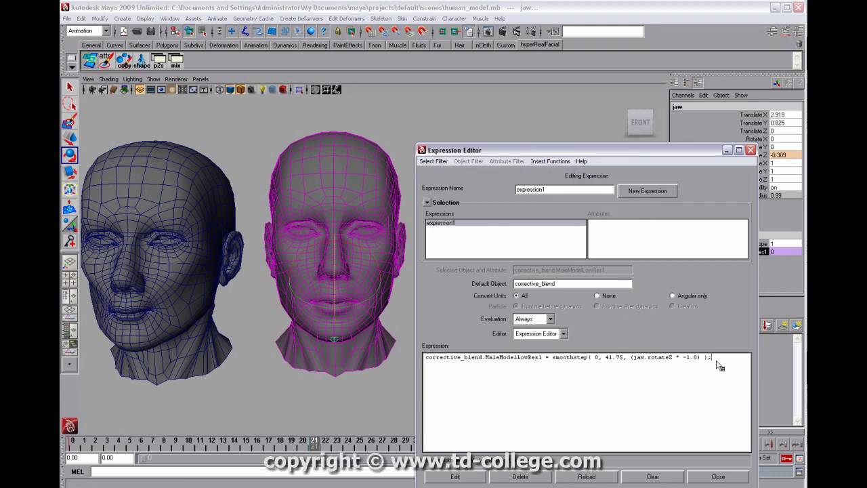
click(455, 477)
drag(623, 149, 608, 133)
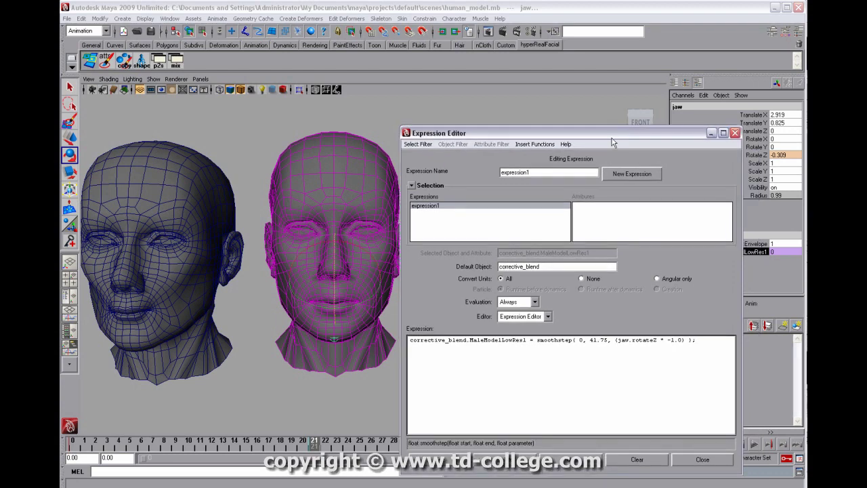
alt+drag(346, 201, 271, 216)
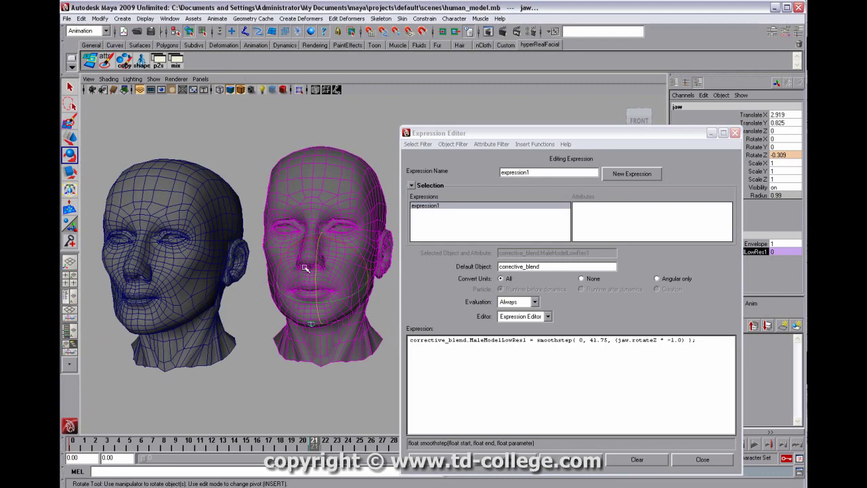
click(535, 380)
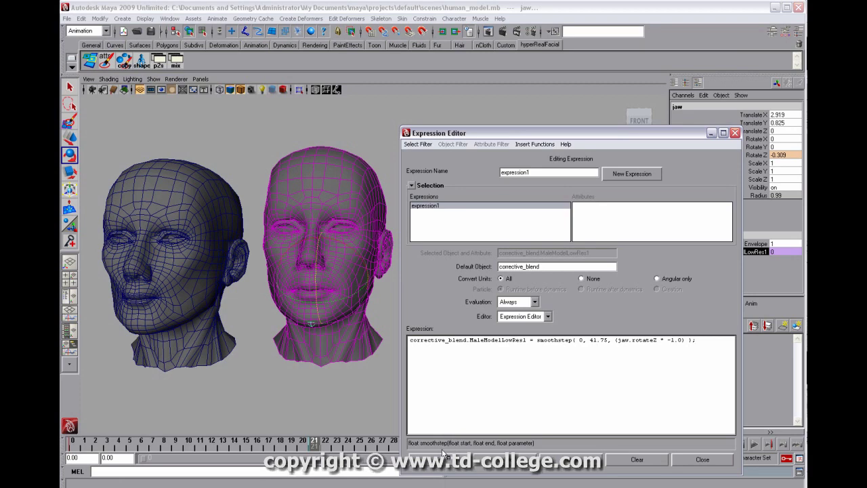
Close the Expression Editor and deselect the jaw, with both heads framed from the front
click(702, 460)
alt+drag(398, 291, 508, 291)
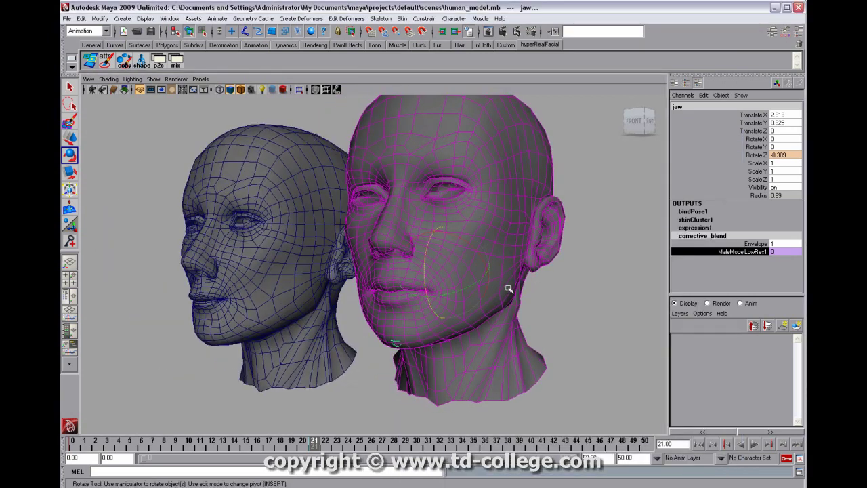
alt+right_drag(509, 291, 479, 293)
alt+drag(458, 284, 561, 285)
click(562, 285)
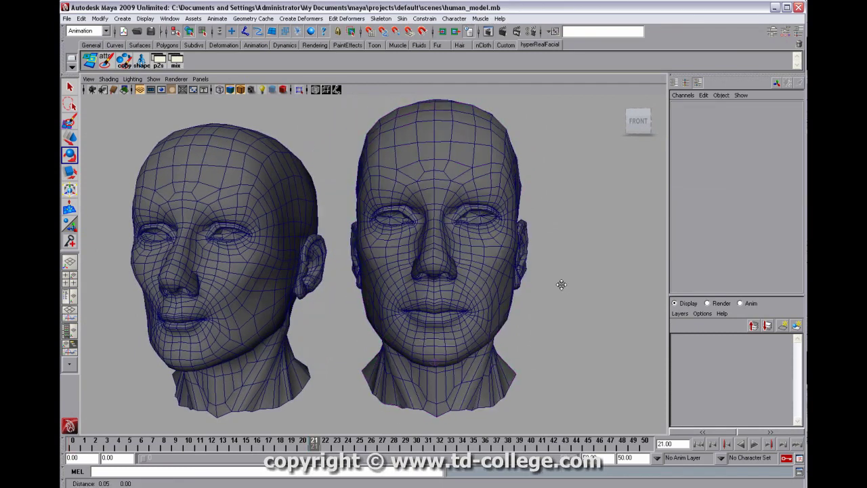
alt+right_drag(561, 285, 457, 286)
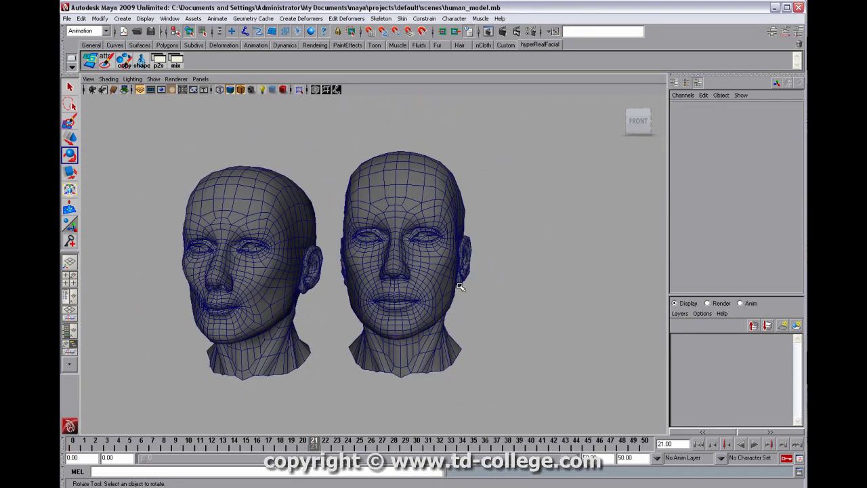